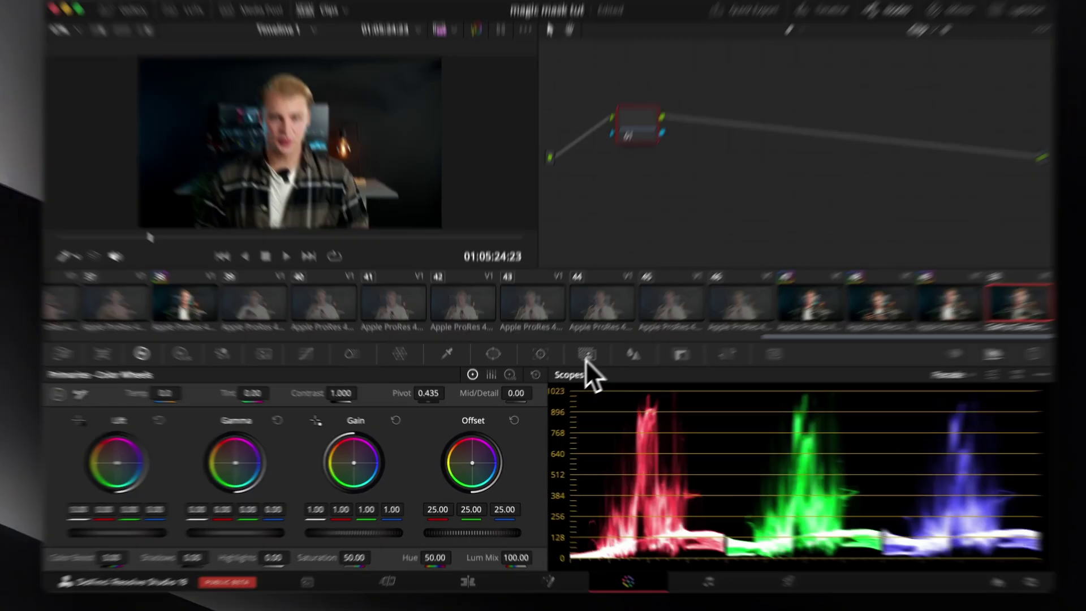
Start Magic Mask and paint strokes from the shirt over the head and across the shirt.
left_click(603, 359)
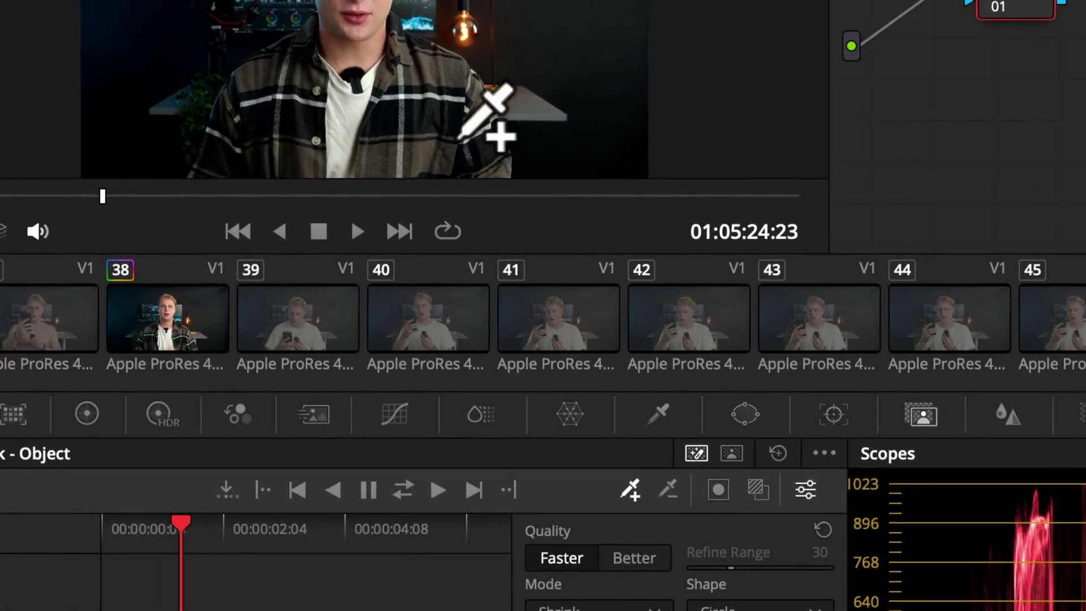
left_click_drag(468, 116, 366, 0)
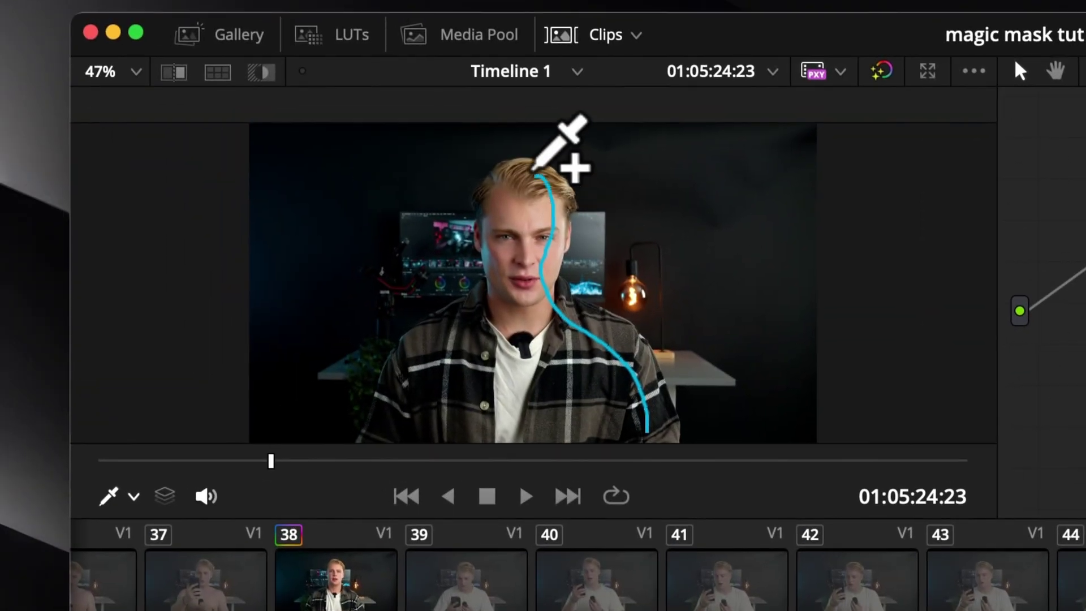
left_click_drag(409, 414, 537, 370)
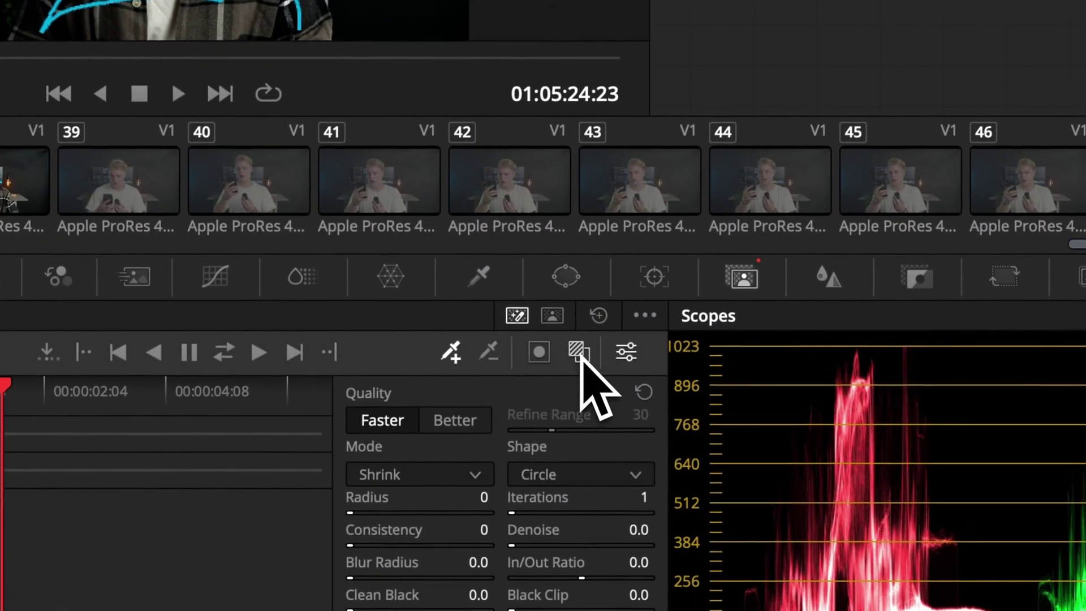
Show the red mask overlay, fit the viewer zoom, and set Magic Mask quality to Better.
left_click(591, 371)
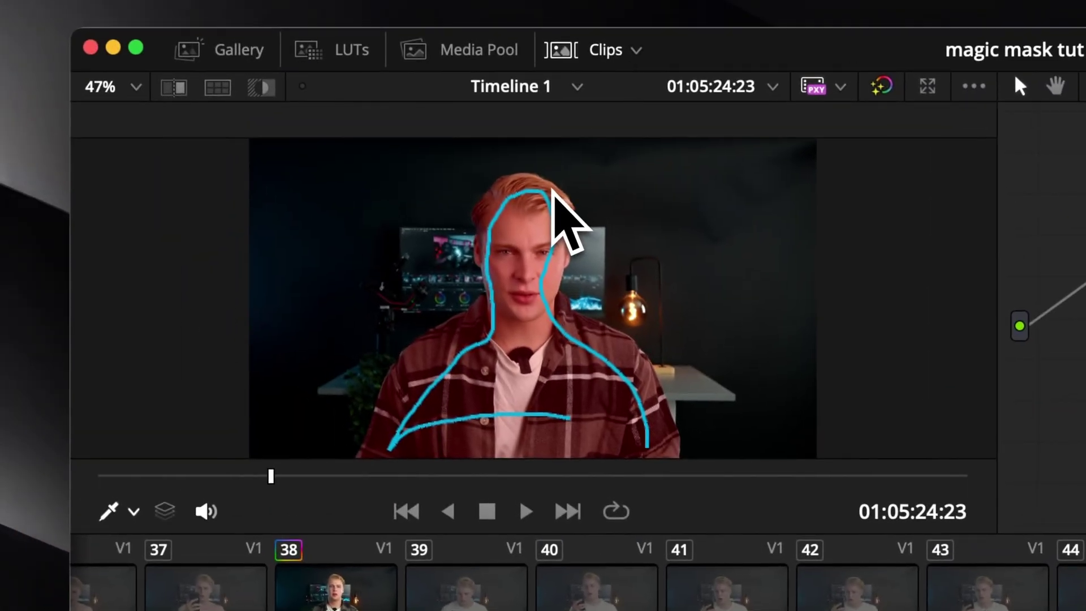
scroll(558, 219, "up", 3)
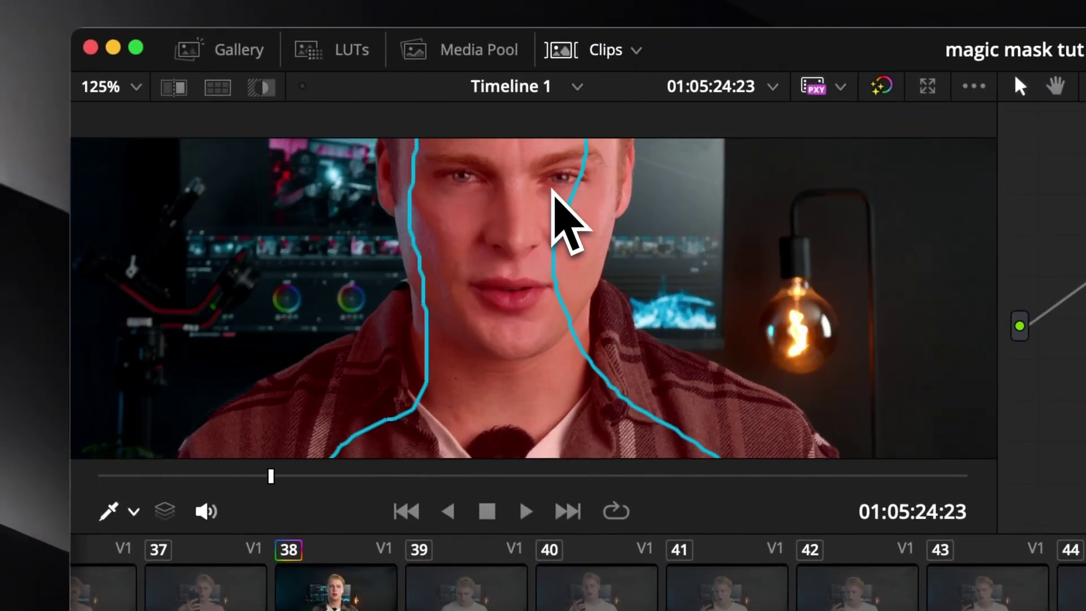
scroll(553, 190, "down", 5)
left_click(139, 86)
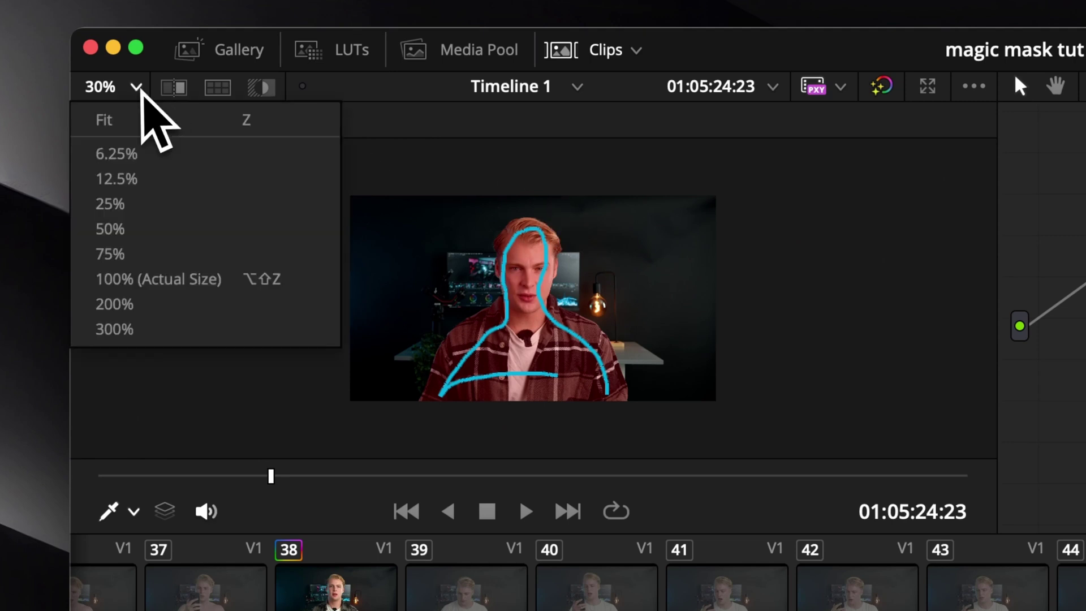
left_click(147, 117)
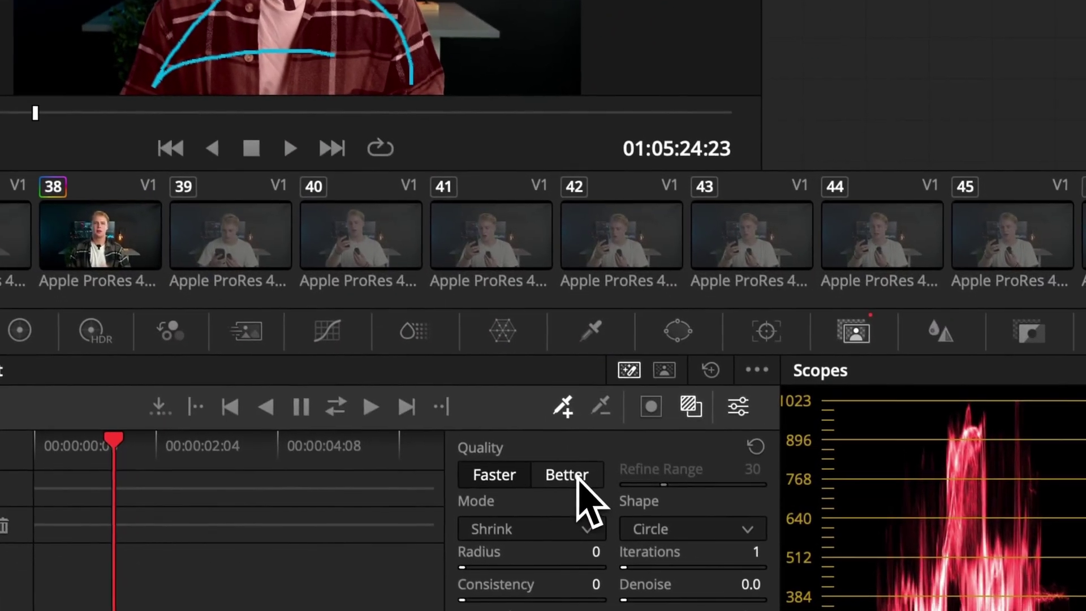
left_click(673, 609)
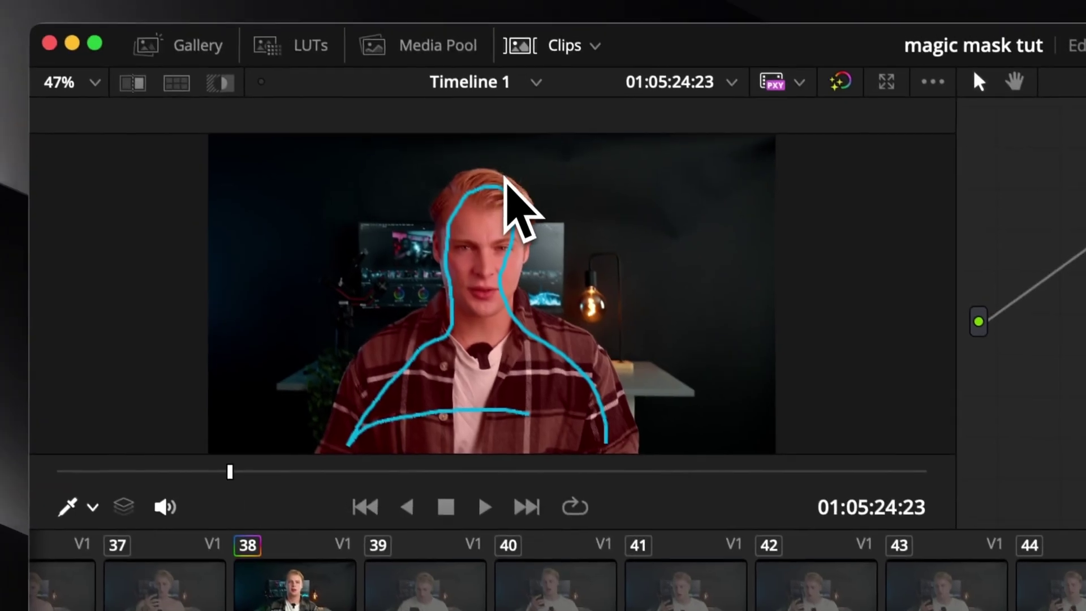
scroll(515, 204, "up", 3)
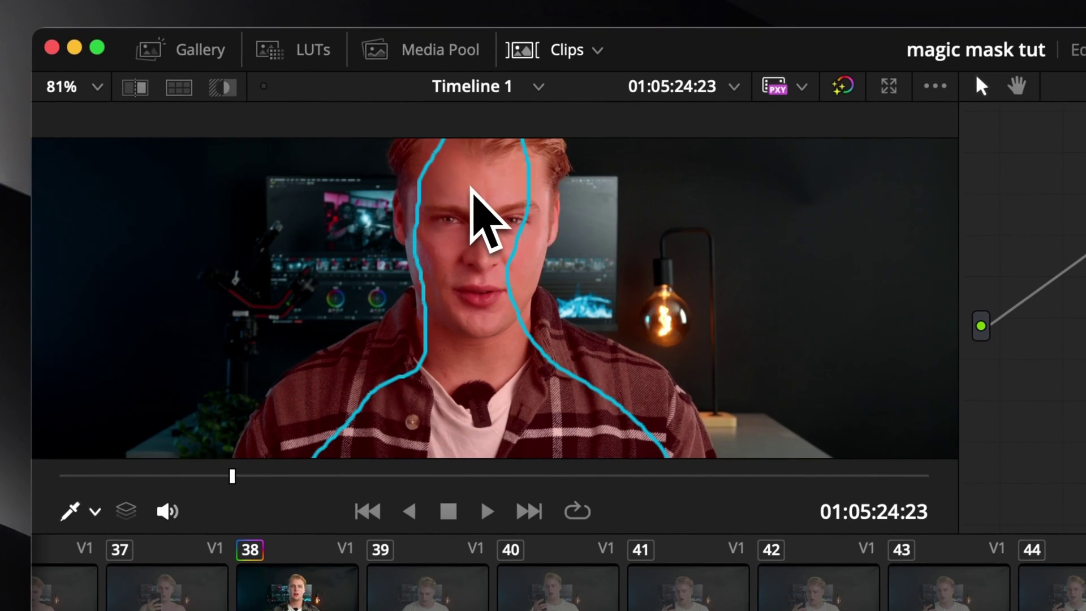
scroll(486, 218, "down", 5)
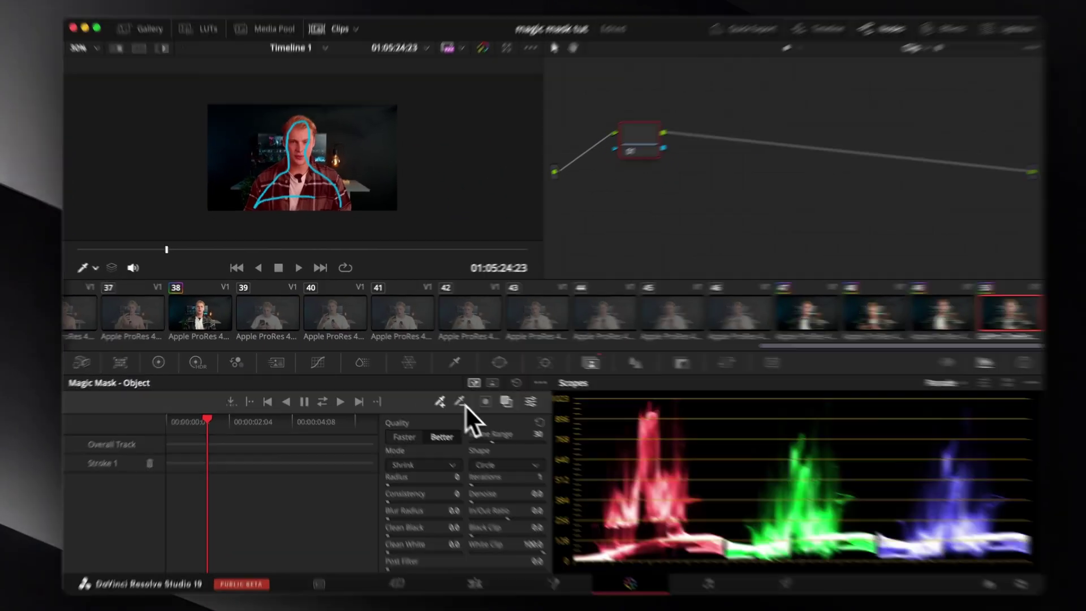
Switch the Magic Mask to the subtract-stroke eyedropper.
left_click(477, 423)
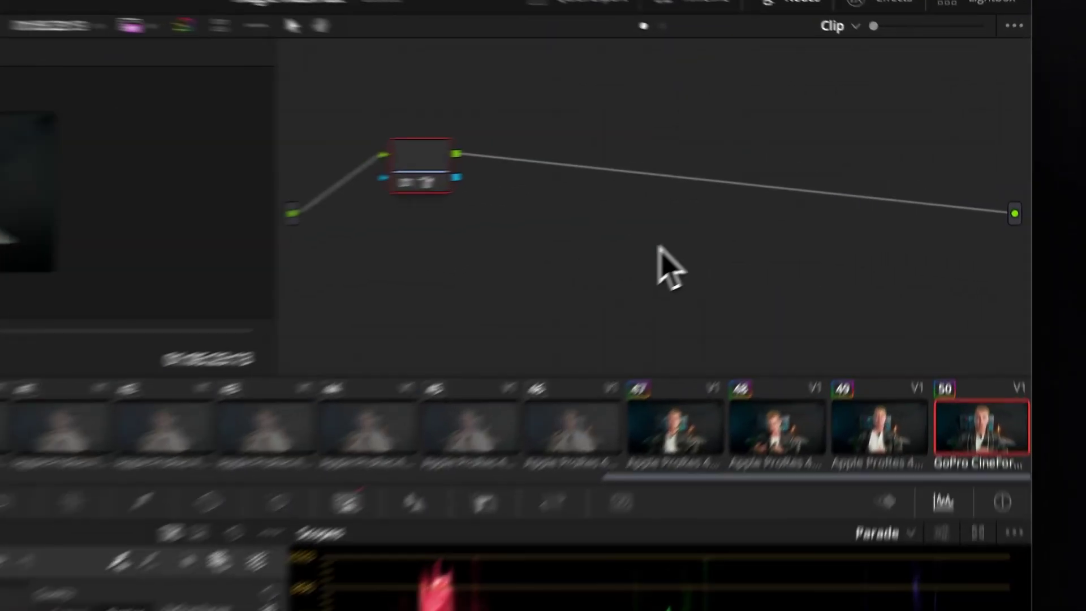
Add an alpha output and wire node 01's key output into it.
right_click(779, 199)
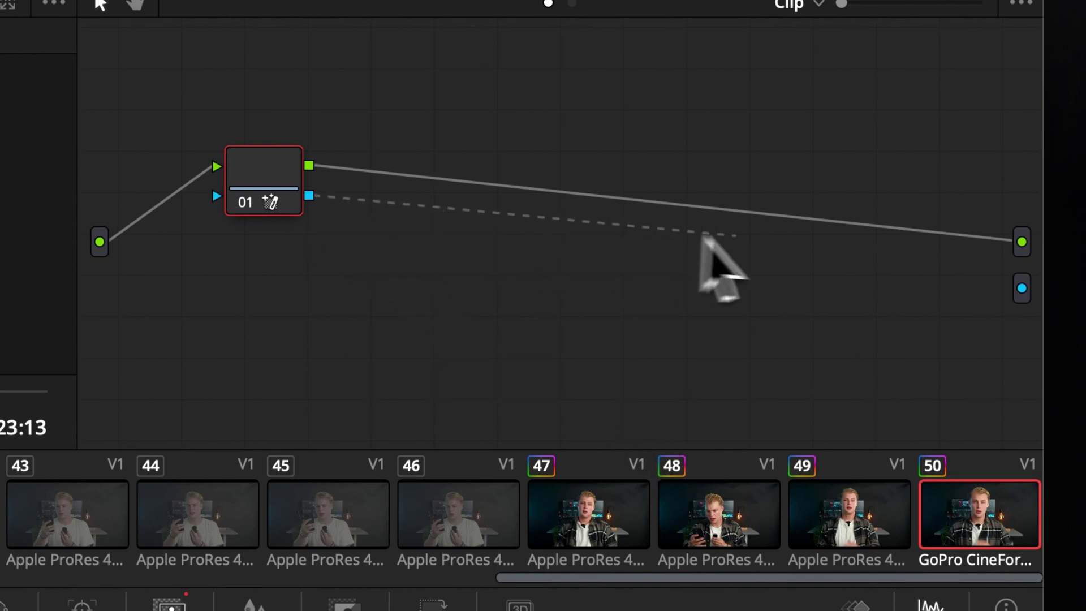
left_click_drag(704, 237, 1021, 288)
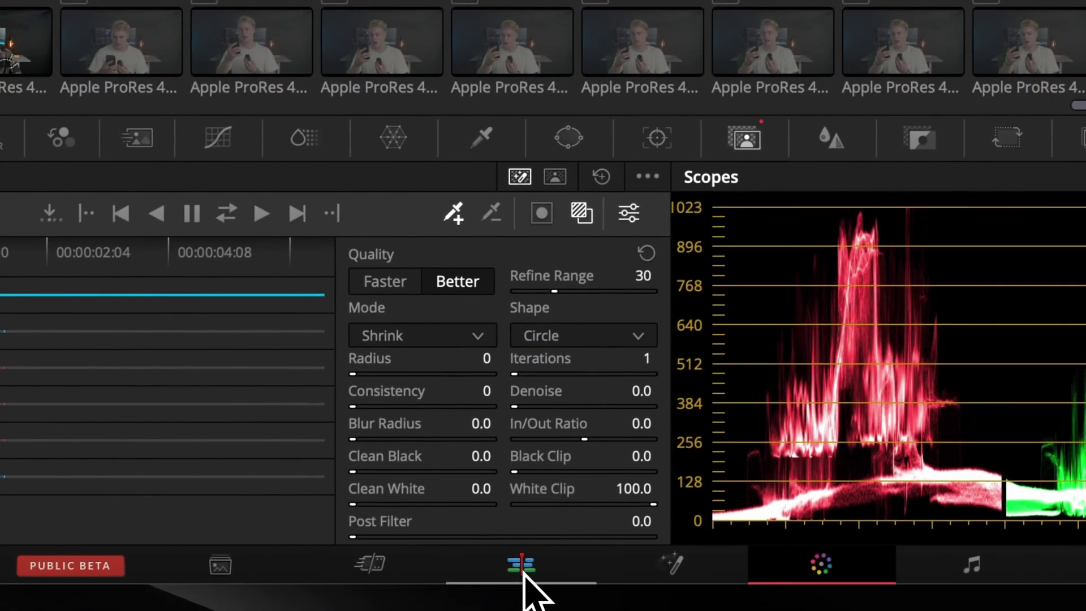
Return to the Edit page timeline with the speaker clips on Video 1 and Video 3.
left_click(522, 569)
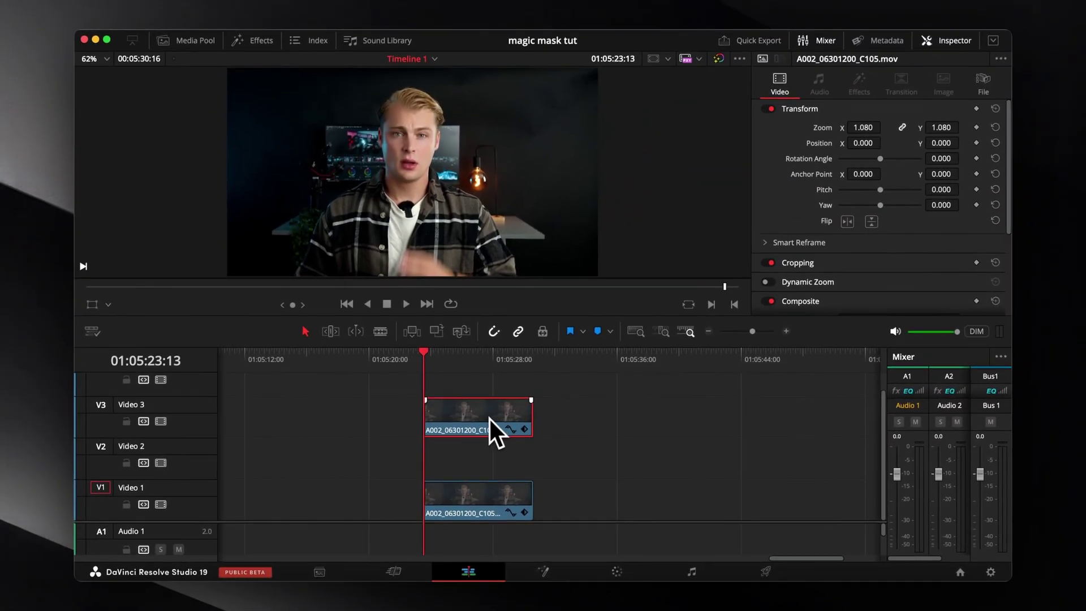
Hide and re-show Video 1 and Video 3 to check the stacked speaker clips.
left_click(449, 470)
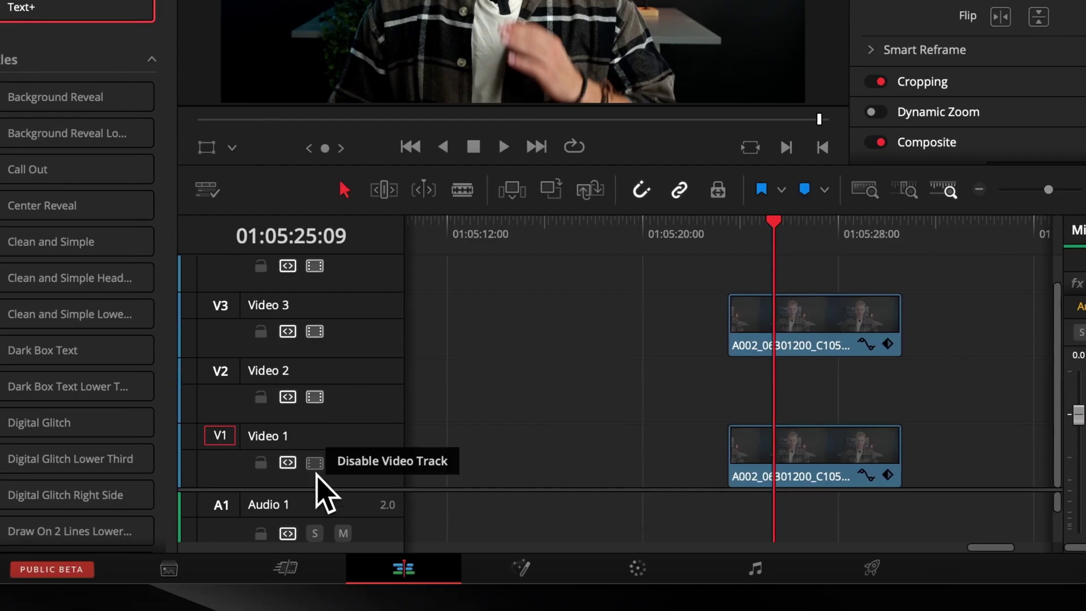
left_click(315, 463)
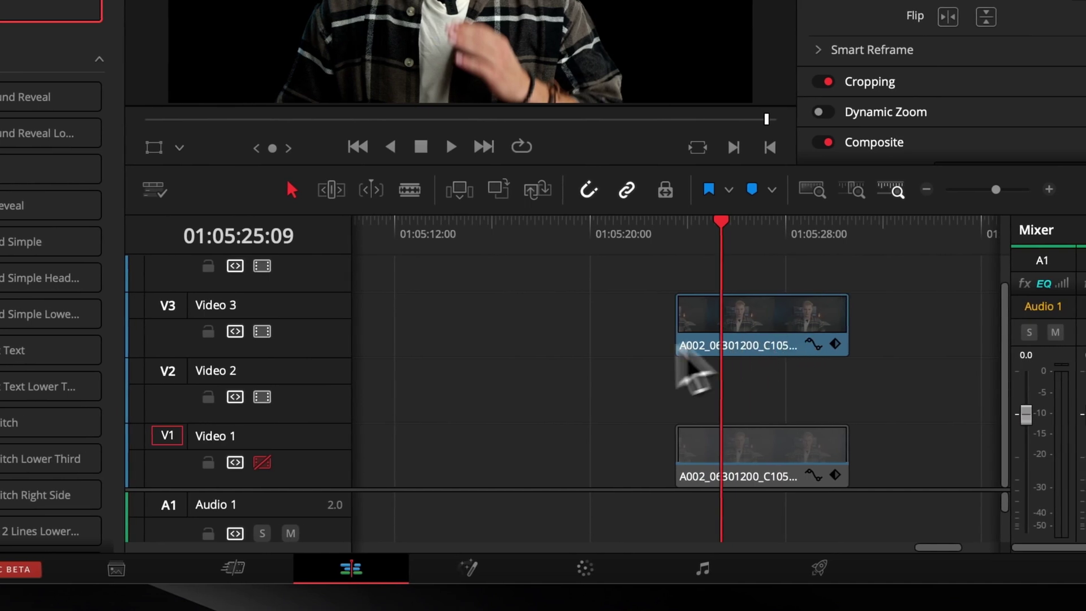
left_click(262, 462)
left_click(262, 331)
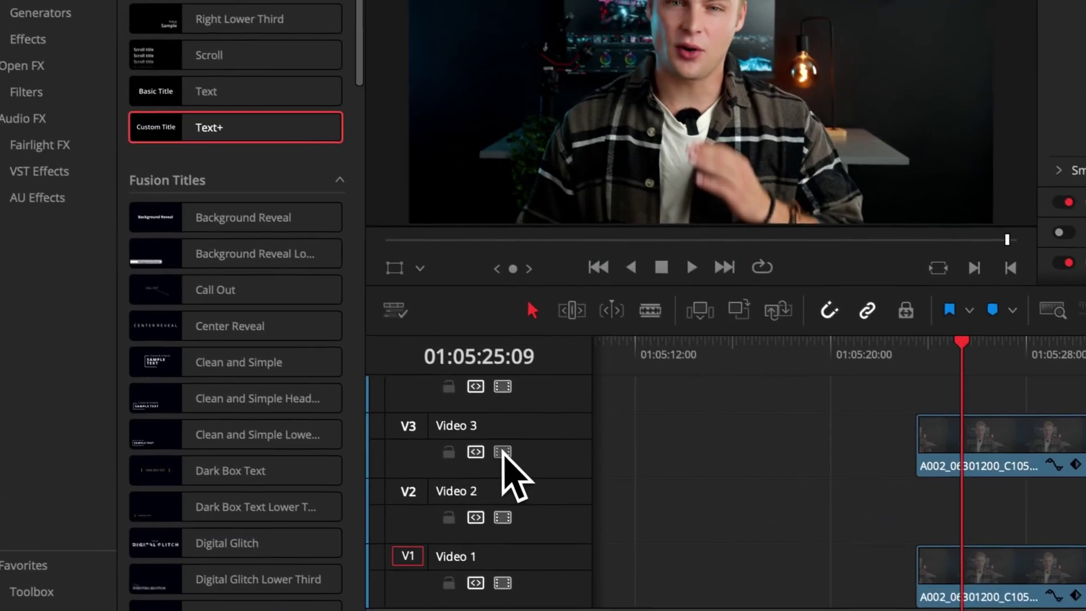
left_click(253, 331)
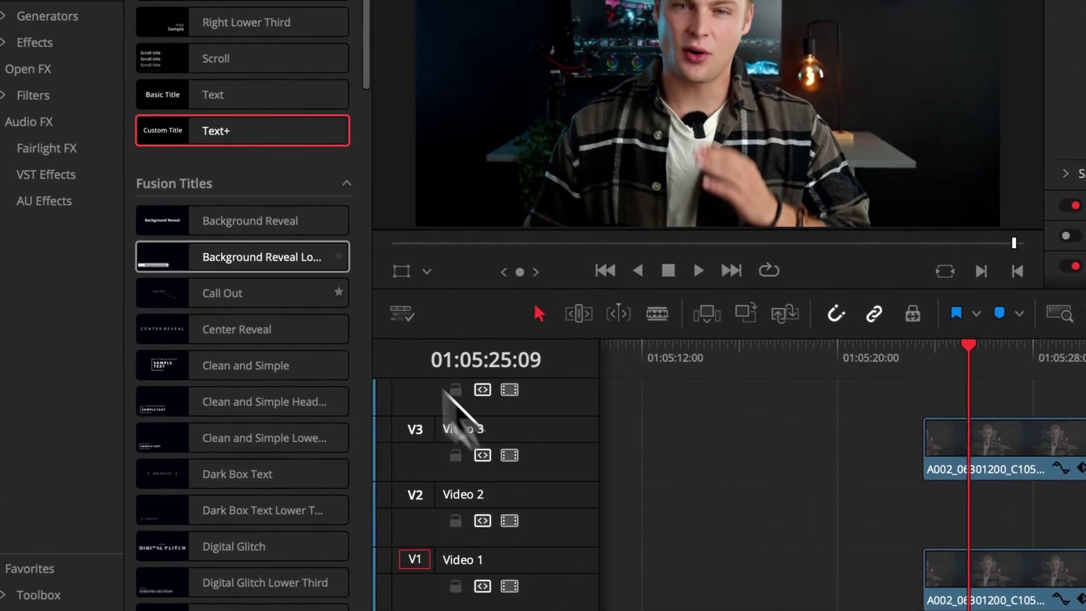
Place a Text+ title on Video 2 and greatly increase its text Size.
left_click_drag(249, 145, 926, 505)
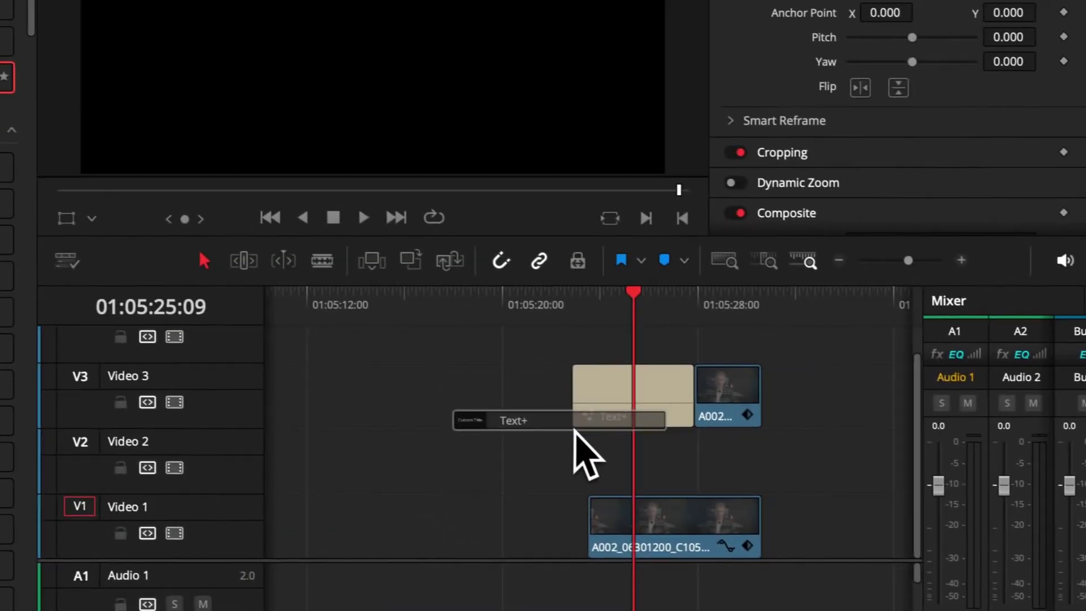
left_click_drag(578, 450, 579, 451)
left_click(650, 473)
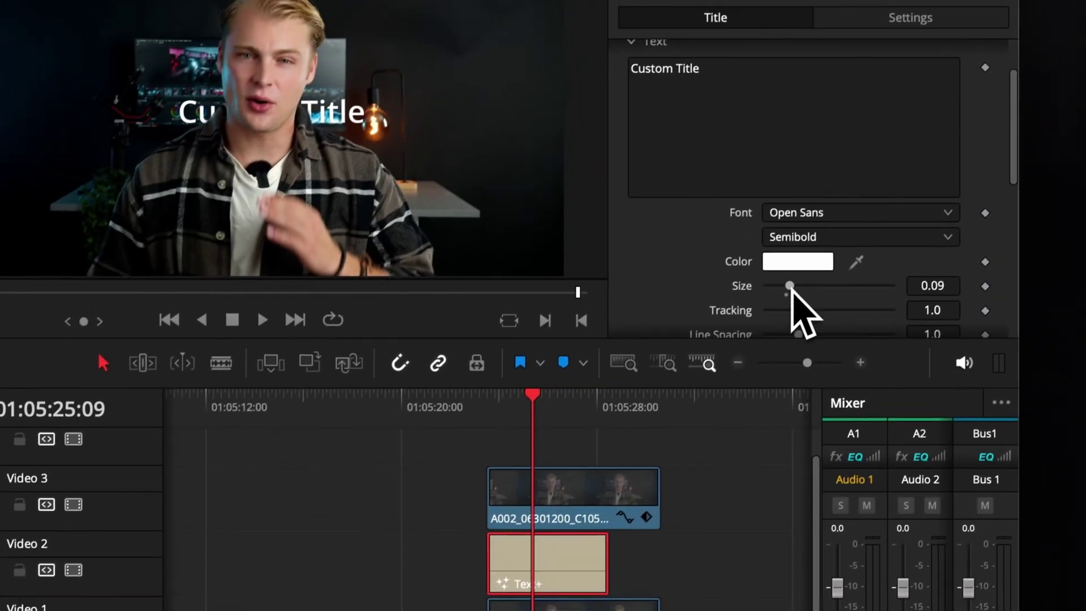
left_click_drag(791, 287, 809, 286)
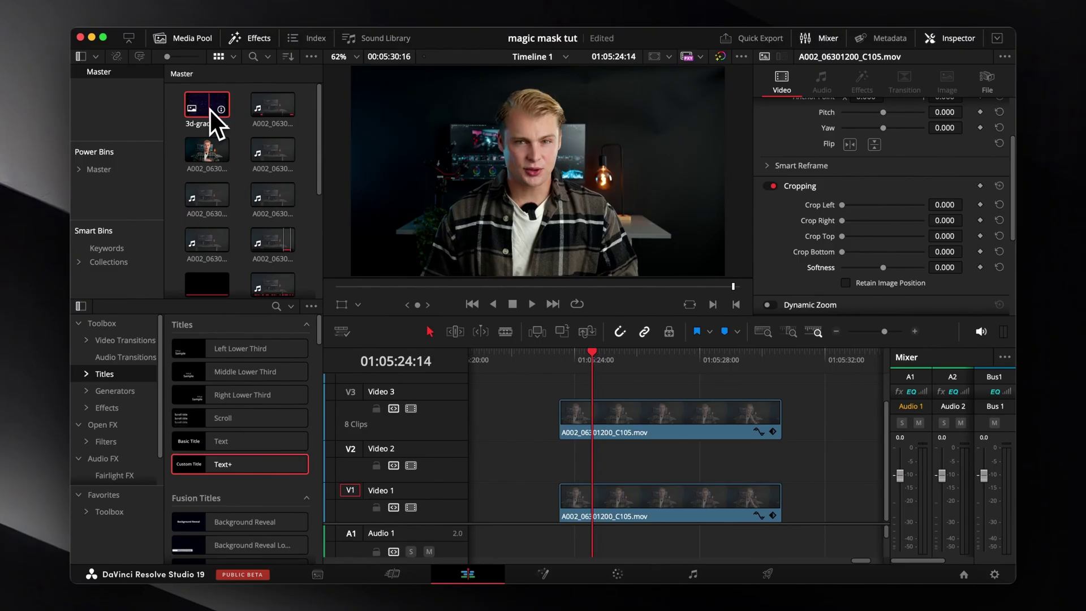
Put the contour-line image on Video 2, Zoom 1.27, Crop Bottom about 577, Softness 100.
left_click_drag(209, 110, 770, 591)
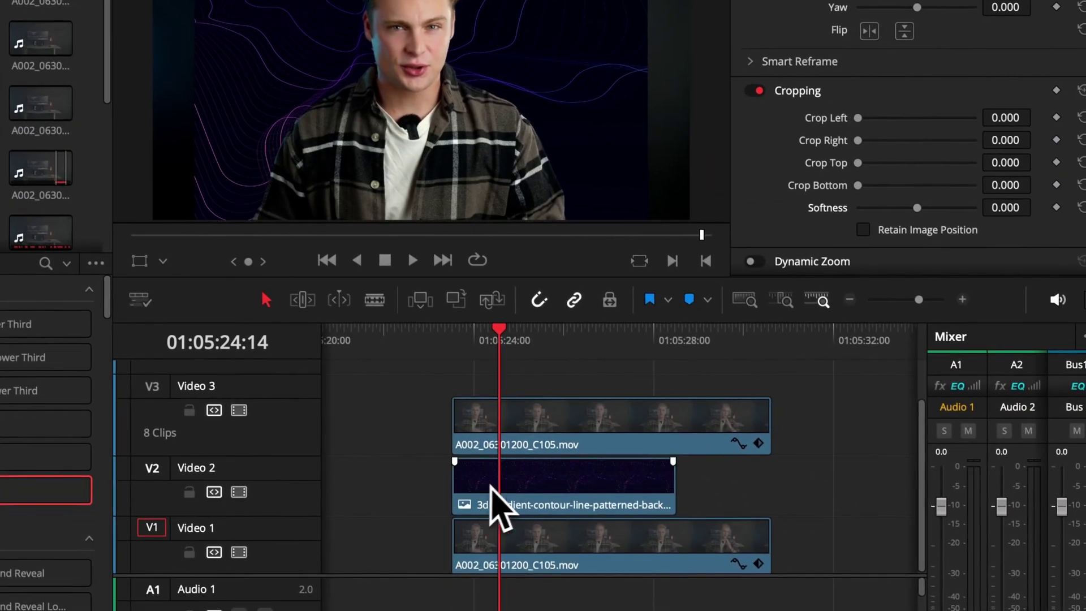
scroll(883, 141, "up", 5)
left_click_drag(874, 25, 944, 25)
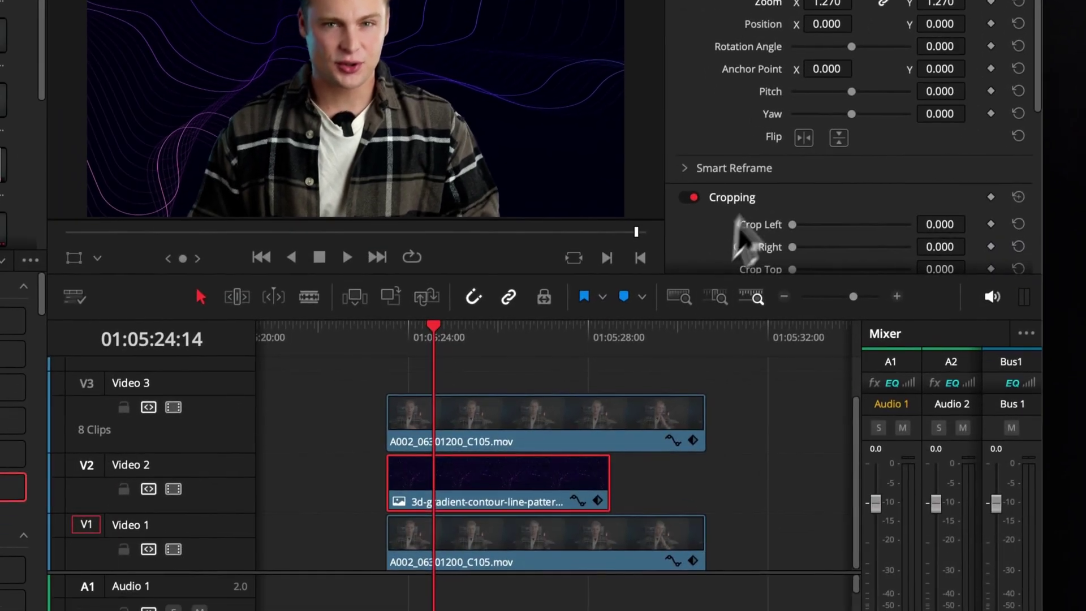
scroll(746, 226, "down", 3)
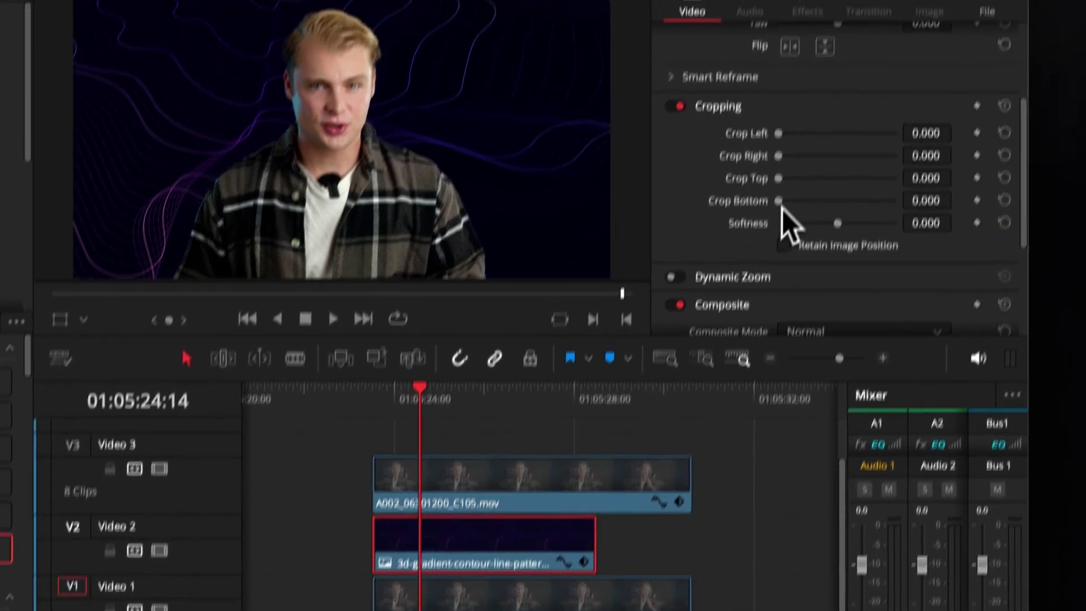
left_click_drag(793, 137, 864, 141)
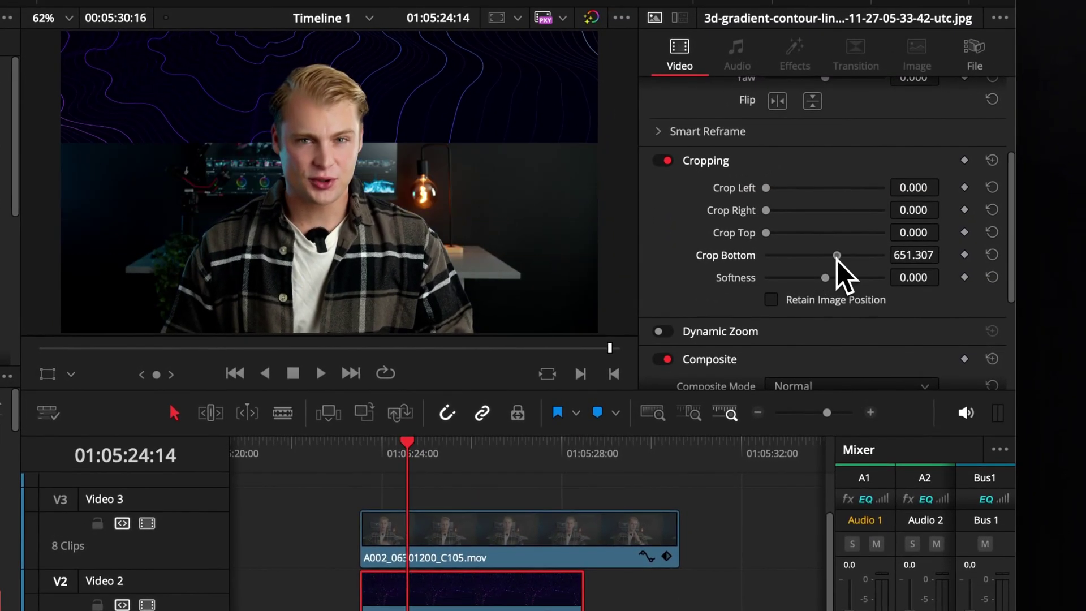
left_click_drag(837, 261, 1017, 281)
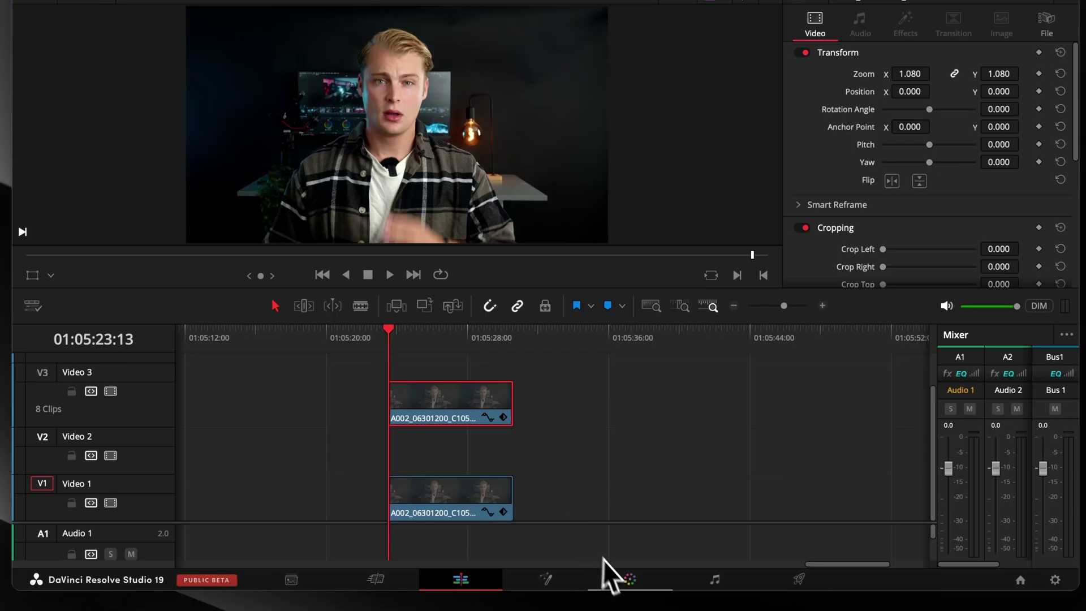
On the Color page, raise Offset on the V3 speaker and drop clip 57's Saturation to 0.
left_click(625, 579)
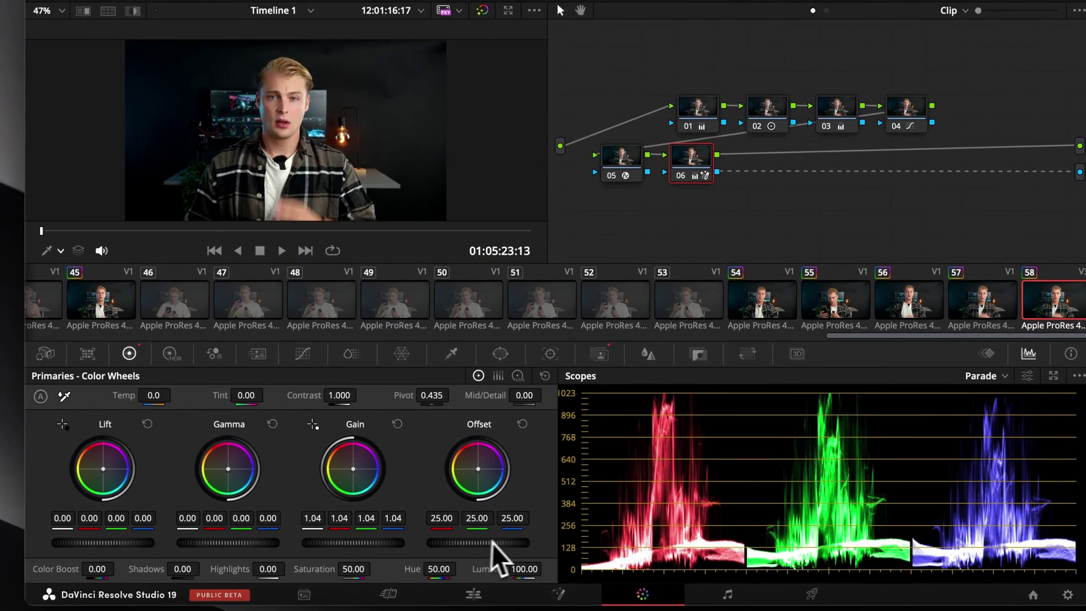
left_click_drag(518, 542, 571, 542)
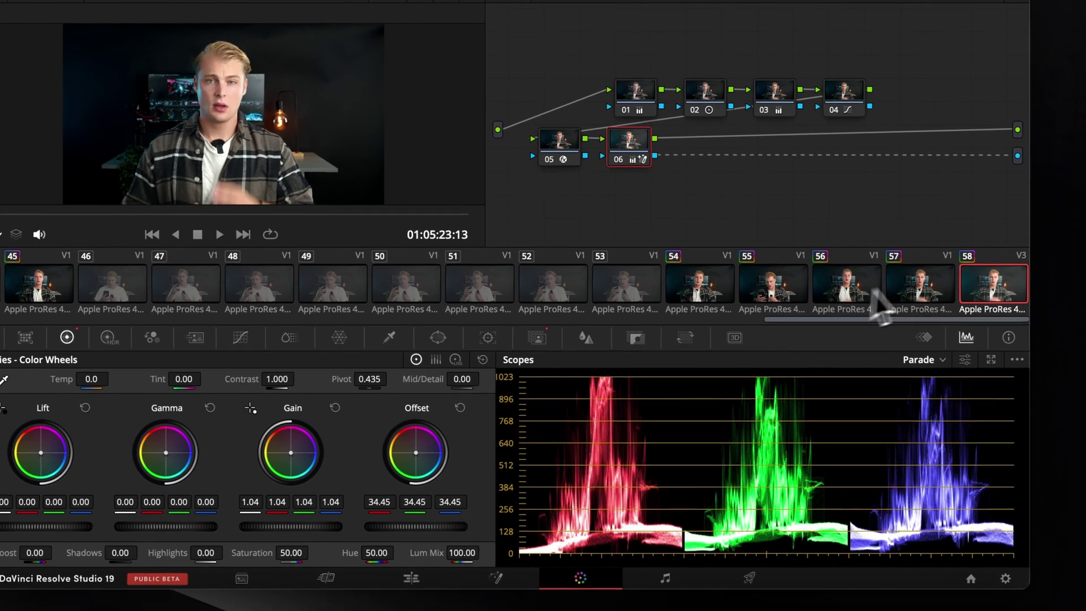
left_click(927, 283)
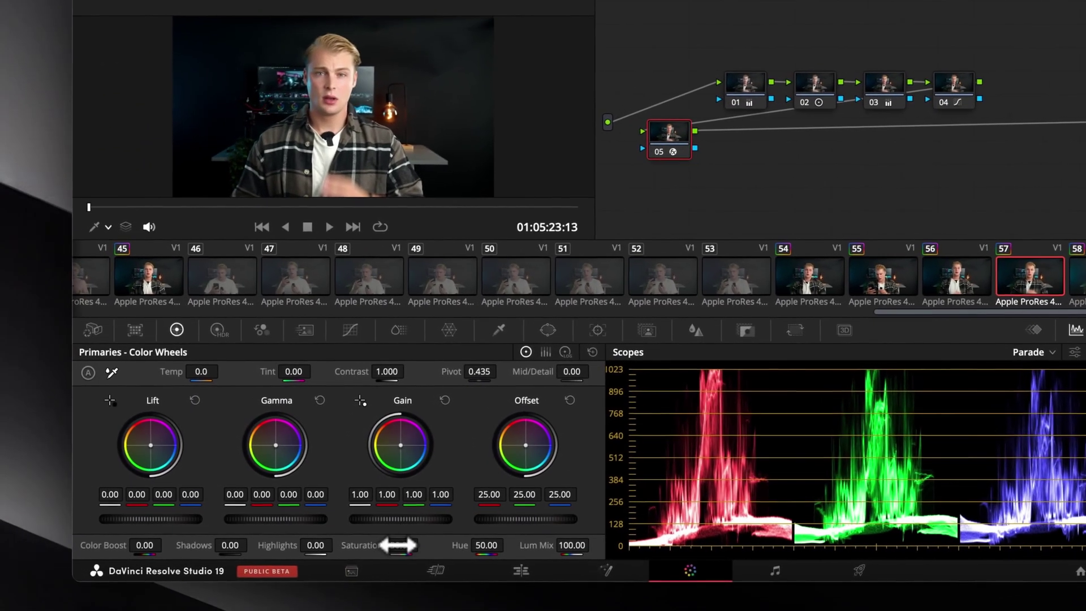
left_click_drag(284, 558, 276, 558)
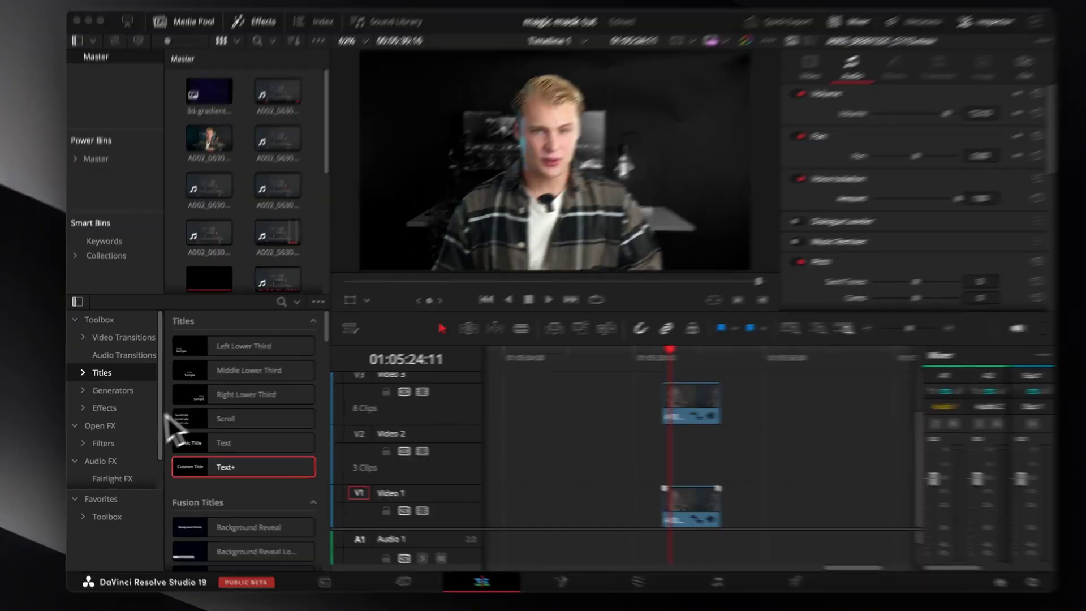
Apply Open FX Gaussian Blur to the Video 1 clip and show its 0.400 strength setting.
left_click(130, 425)
left_click(273, 306)
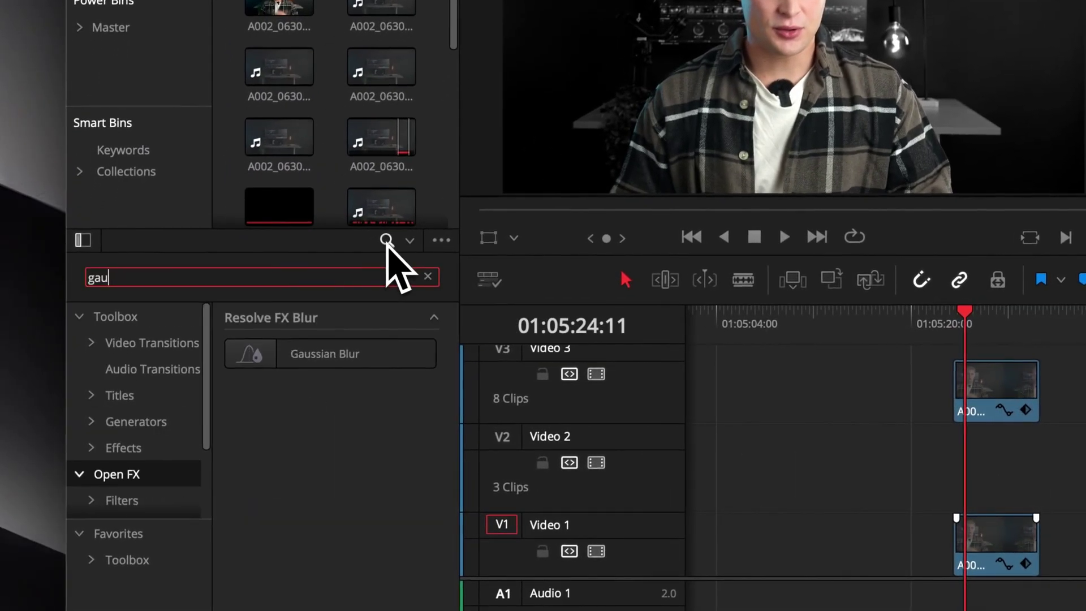
left_click_drag(340, 353, 990, 535)
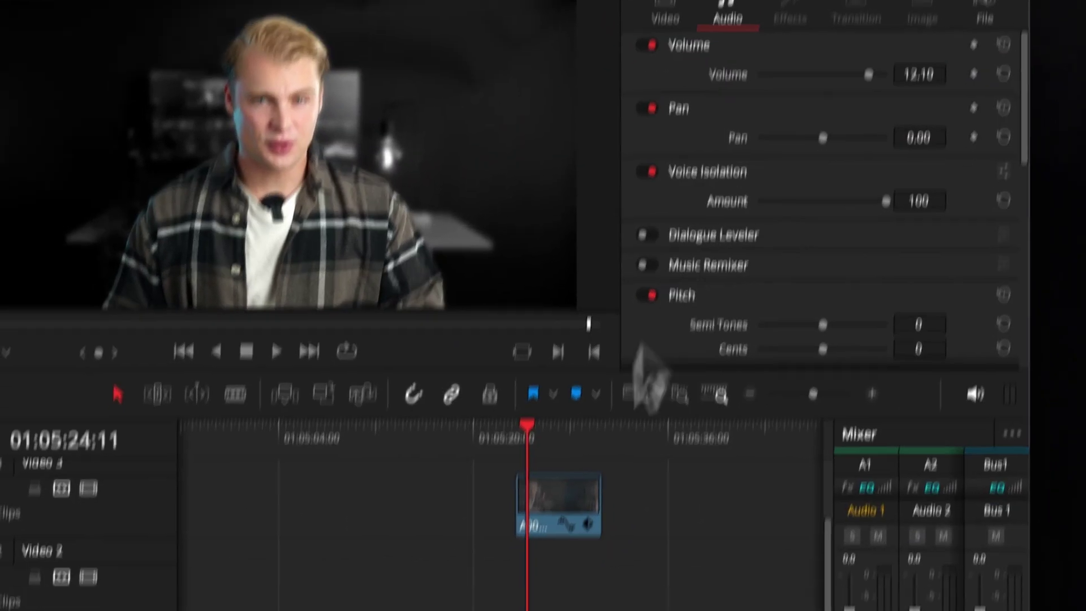
left_click(757, 468)
left_click(809, 0)
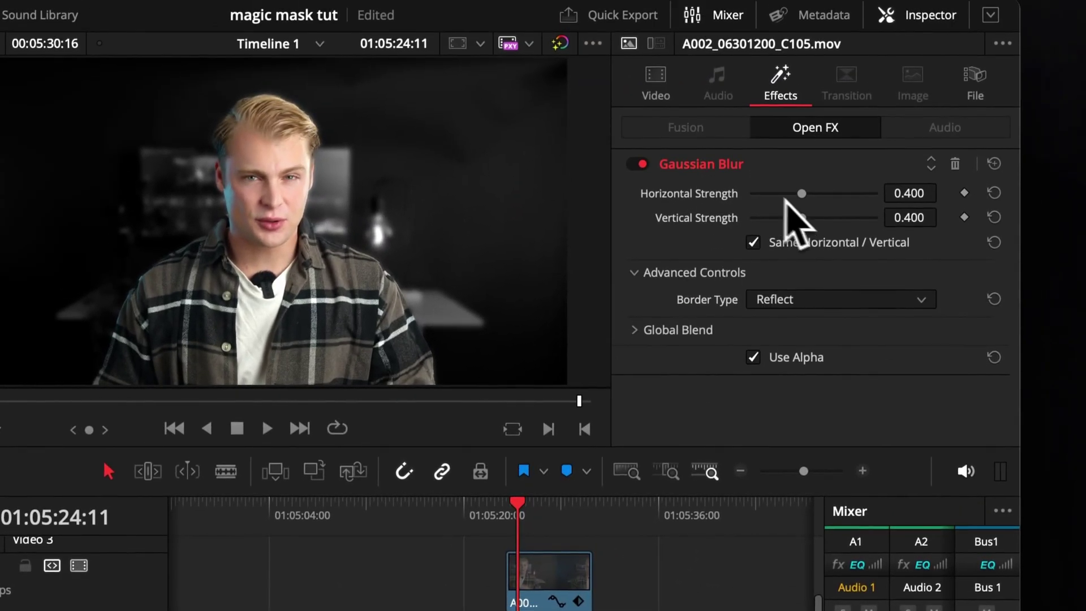